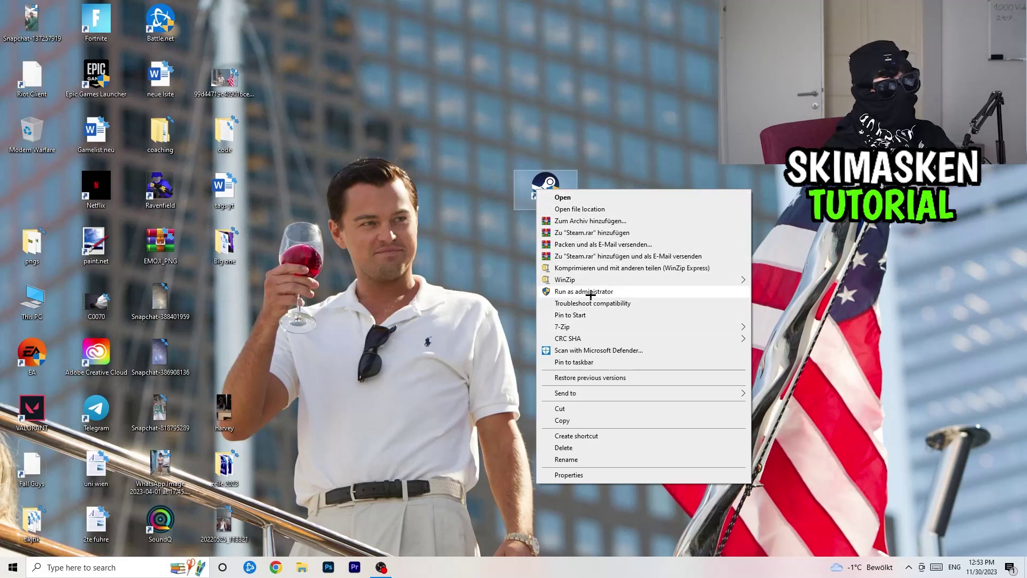
Move the Steam shortcut to another spot on the desktop and open its properties.
{"action": "left_click", "coordinate": [472, 274]}
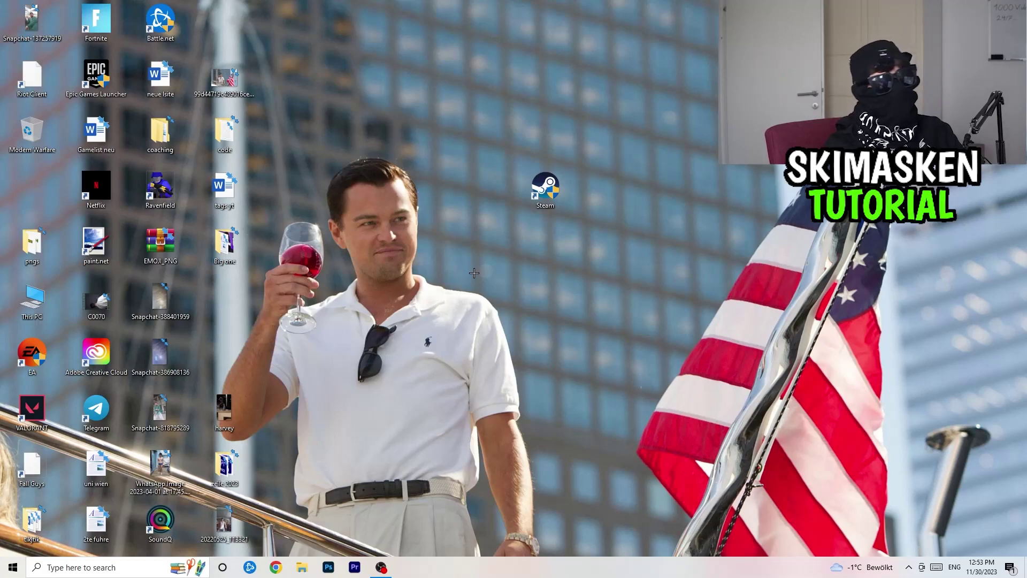
{"action": "left_click_drag", "start_coordinate": [545, 184], "coordinate": [493, 185]}
{"action": "right_click", "coordinate": [493, 185]}
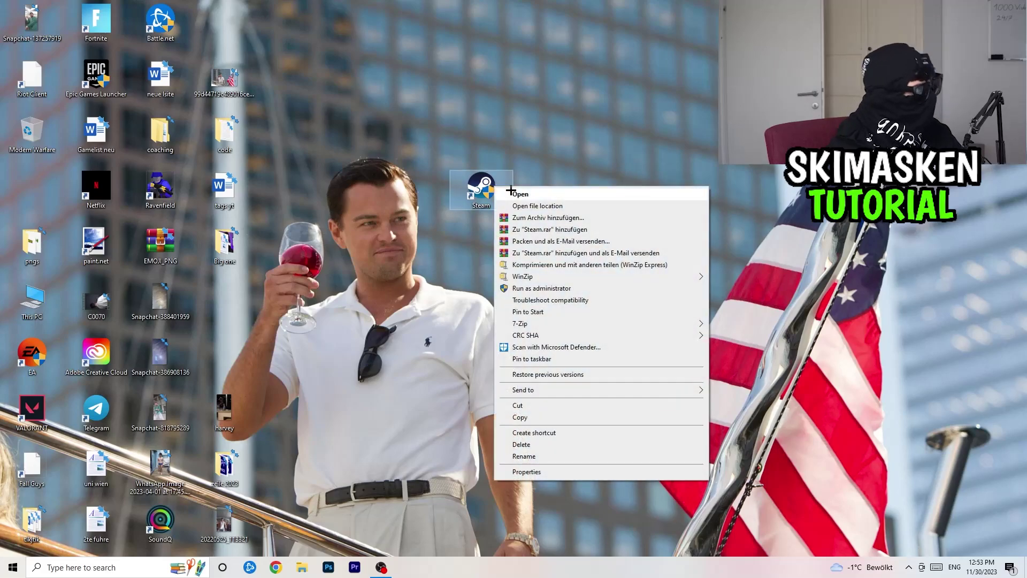
{"action": "left_click", "coordinate": [545, 471]}
{"action": "left_click_drag", "start_coordinate": [589, 193], "coordinate": [408, 146]}
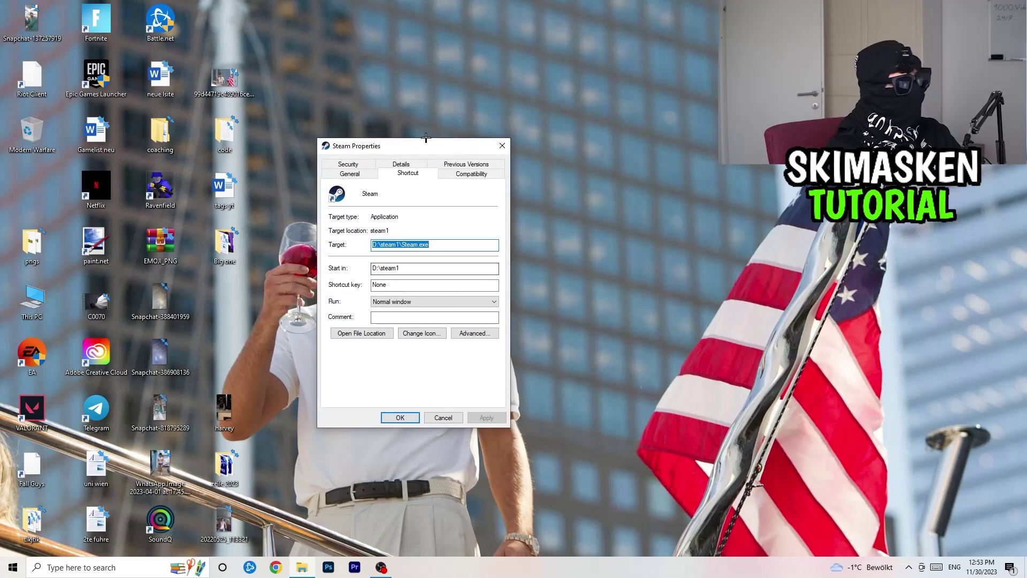
Review Steam's compatibility settings and the available compatibility mode versions, keep Windows 8 selected, and confirm the properties.
{"action": "left_click", "coordinate": [453, 171]}
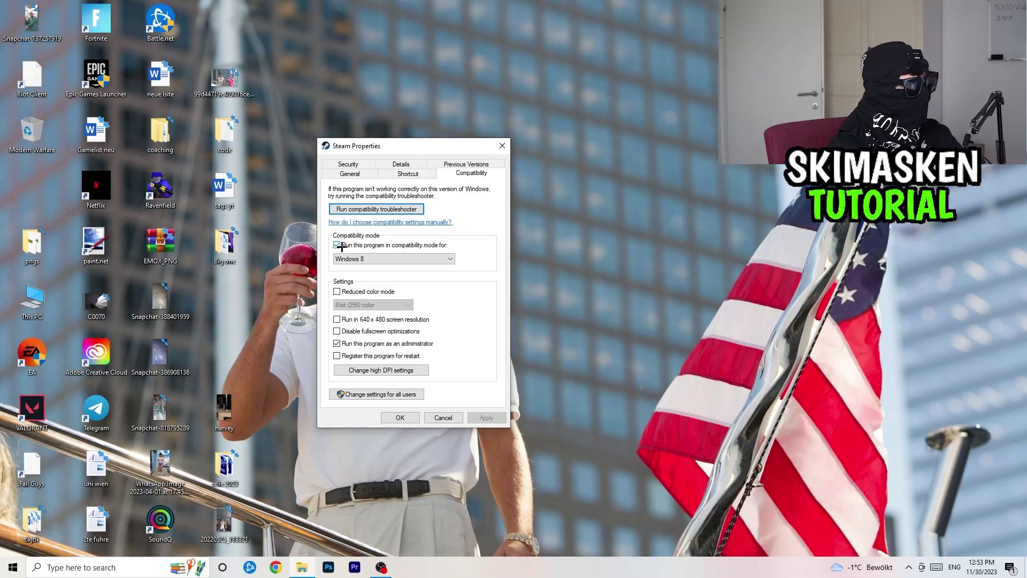
{"action": "left_click", "coordinate": [395, 259]}
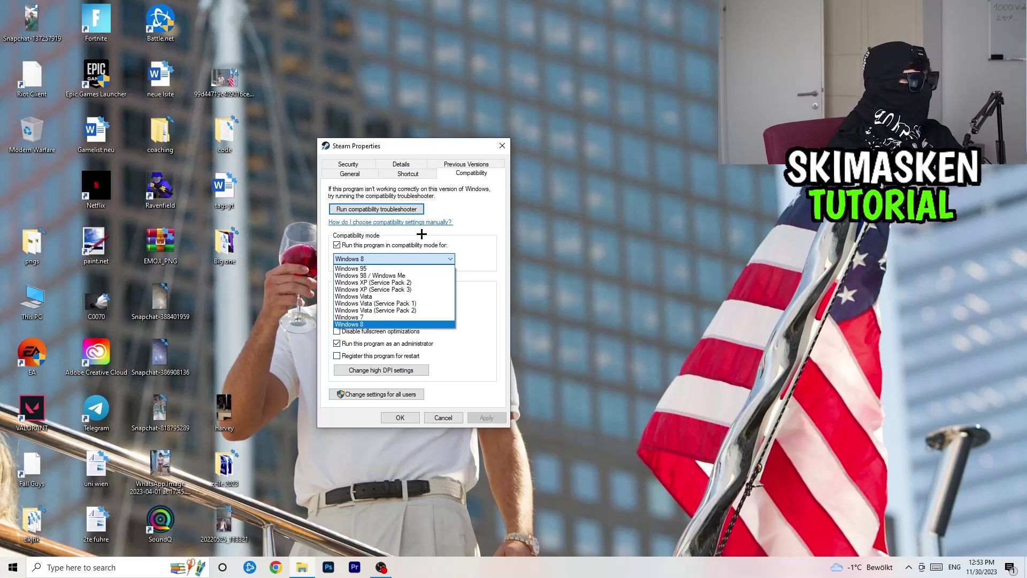
{"action": "left_click", "coordinate": [490, 234]}
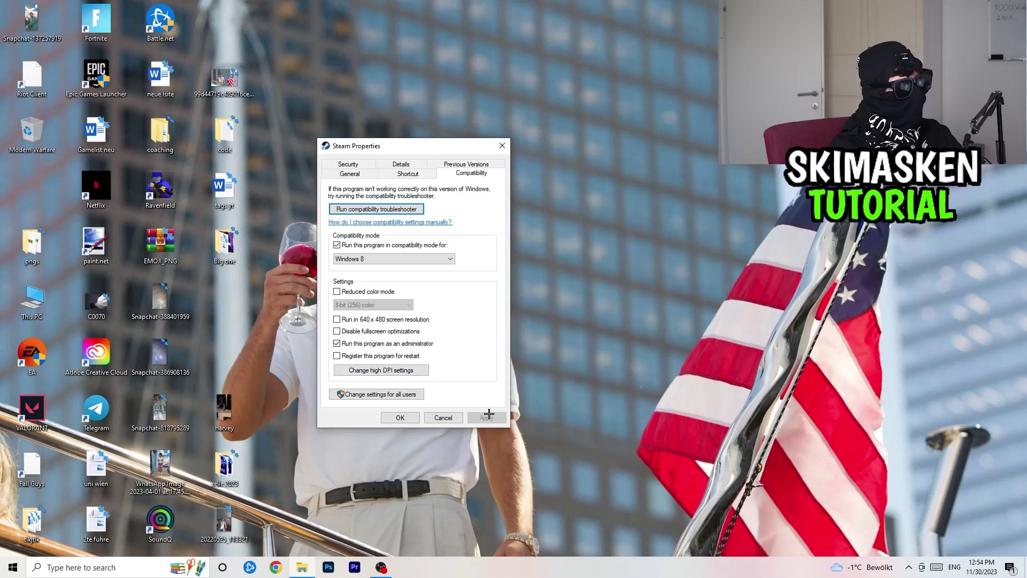
{"action": "left_click", "coordinate": [401, 418]}
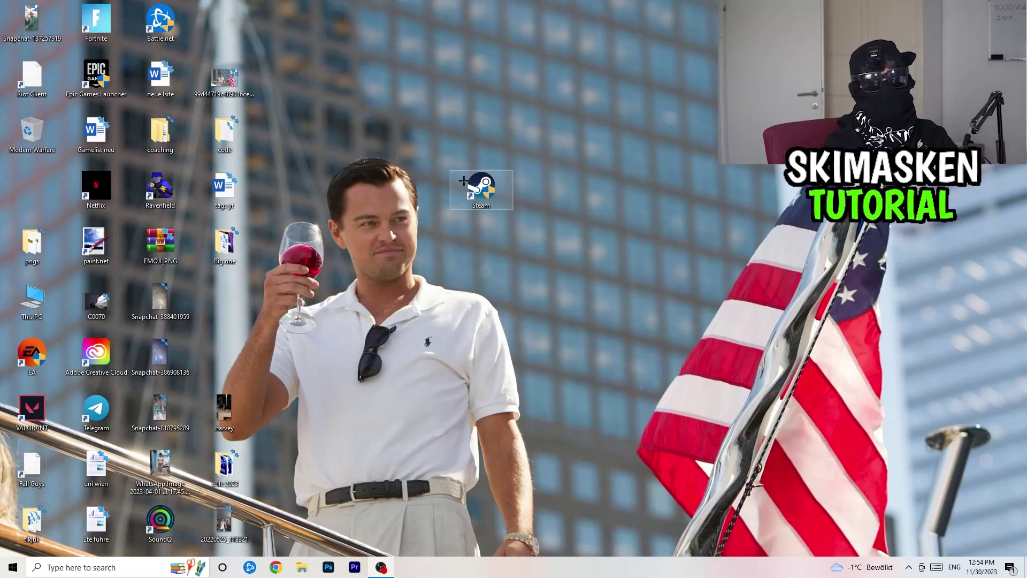
Reopen the Steam shortcut's properties to check its compatibility settings, and close them without changes.
{"action": "left_click_drag", "start_coordinate": [610, 292], "coordinate": [488, 187]}
{"action": "right_click", "coordinate": [488, 188]}
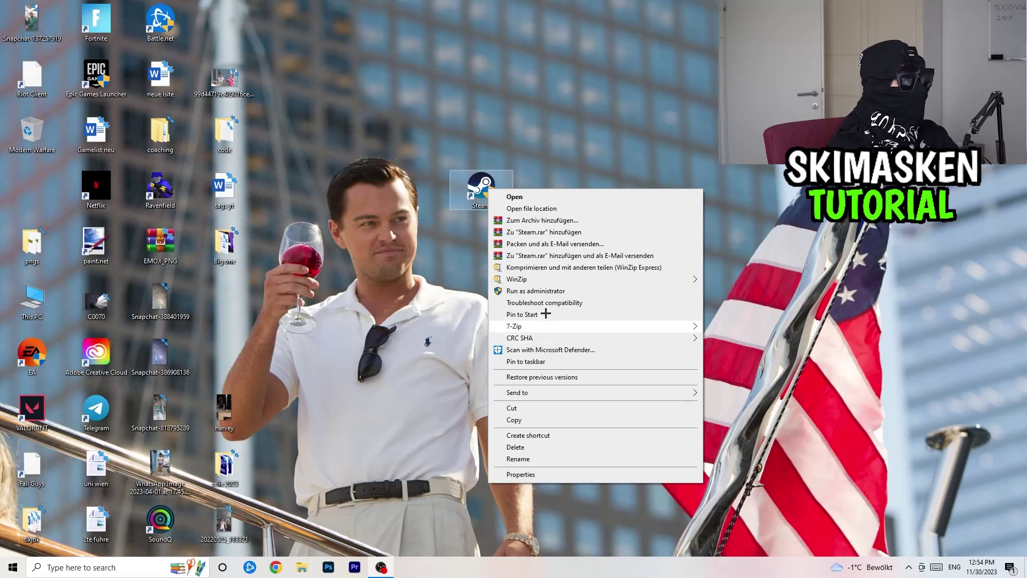
{"action": "left_click", "coordinate": [548, 474]}
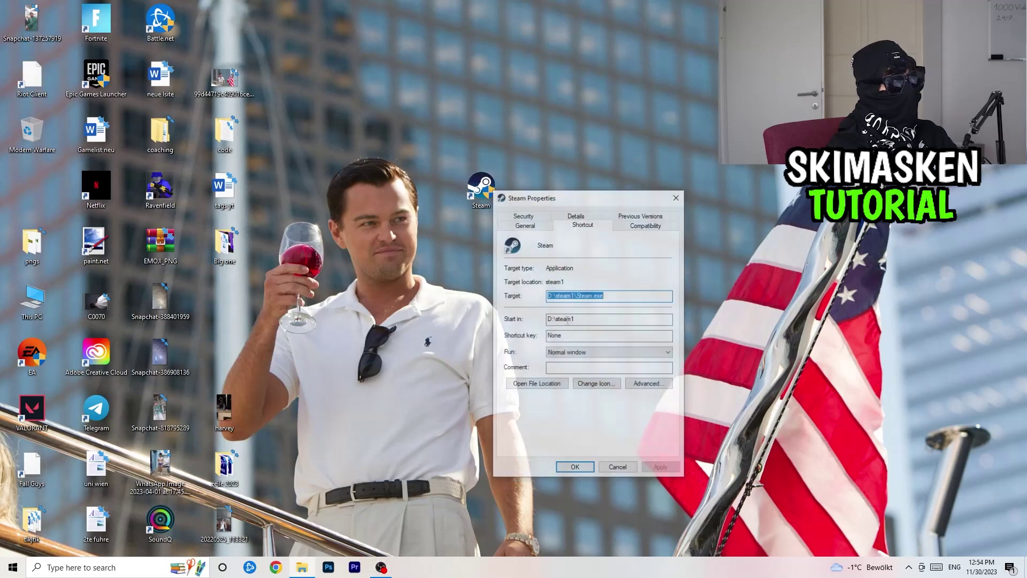
{"action": "left_click", "coordinate": [645, 224]}
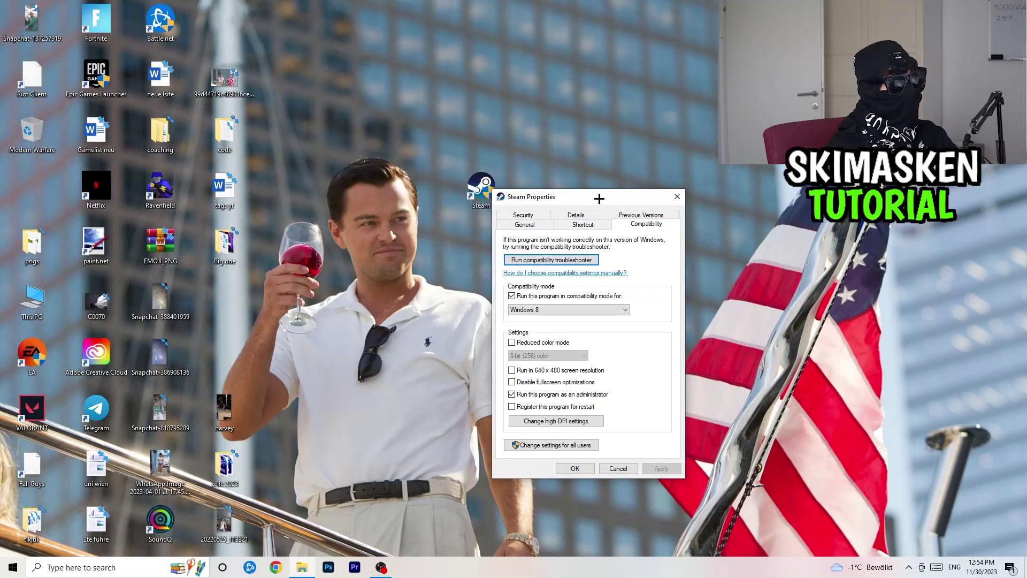
{"action": "left_click", "coordinate": [678, 197]}
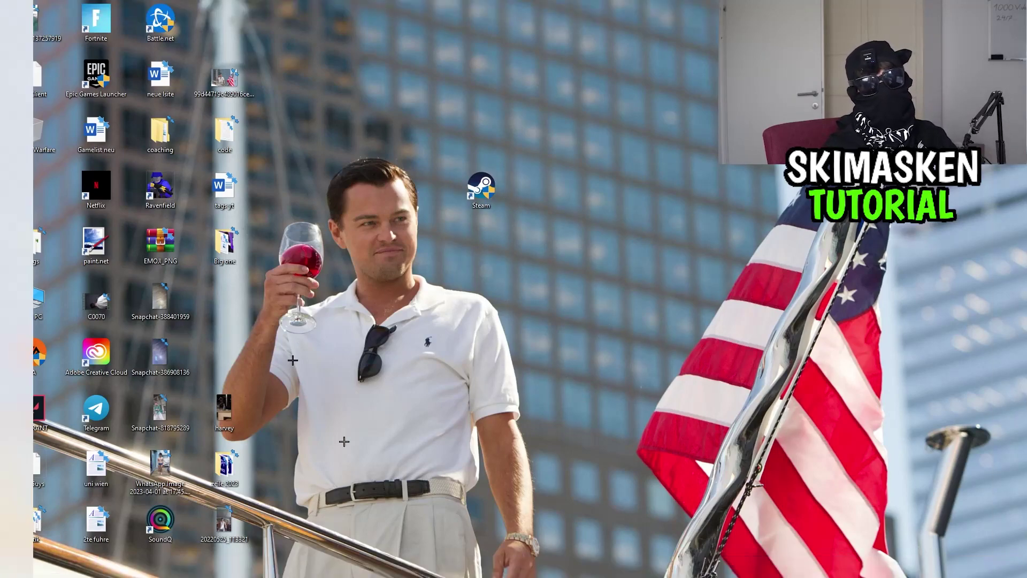
Open Task Manager, maximize it, and examine the status and impact of the startup apps.
{"action": "right_click", "coordinate": [470, 569]}
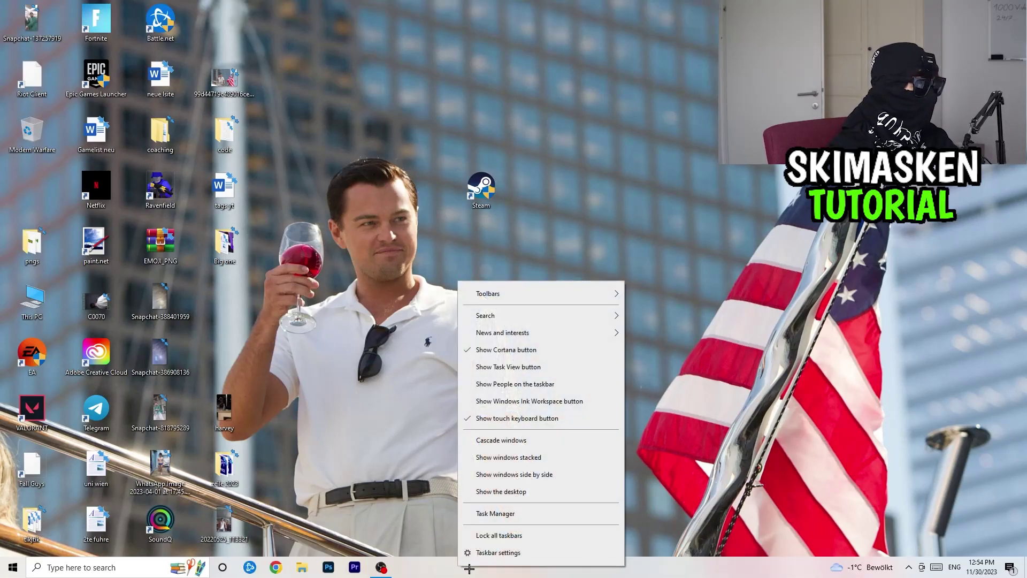
{"action": "left_click", "coordinate": [498, 522]}
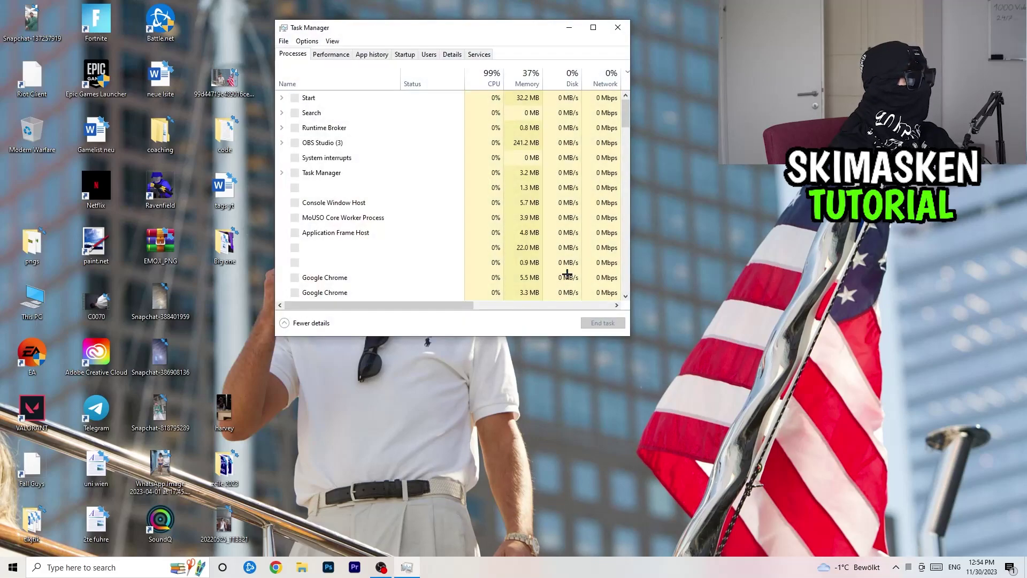
{"action": "left_click", "coordinate": [598, 24]}
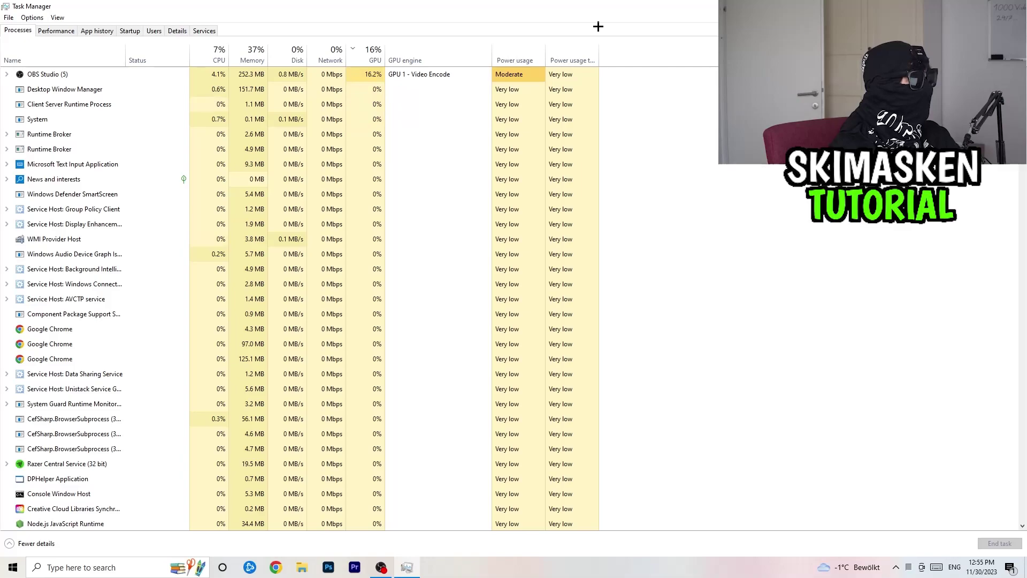
{"action": "left_click", "coordinate": [130, 31]}
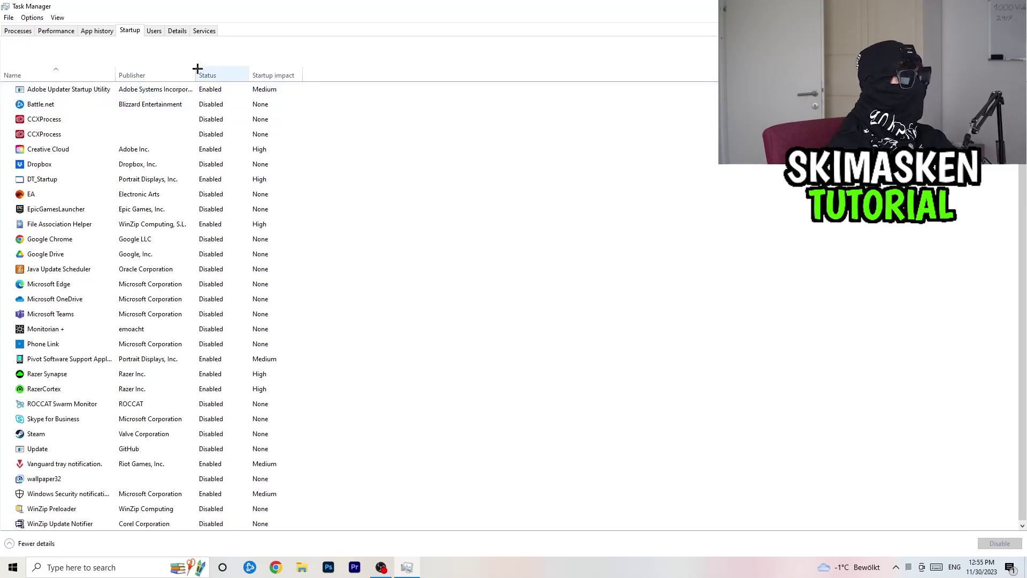
Examine the priority options for a chrome.exe process in Task Manager's process details, and close Task Manager.
{"action": "left_click", "coordinate": [179, 30]}
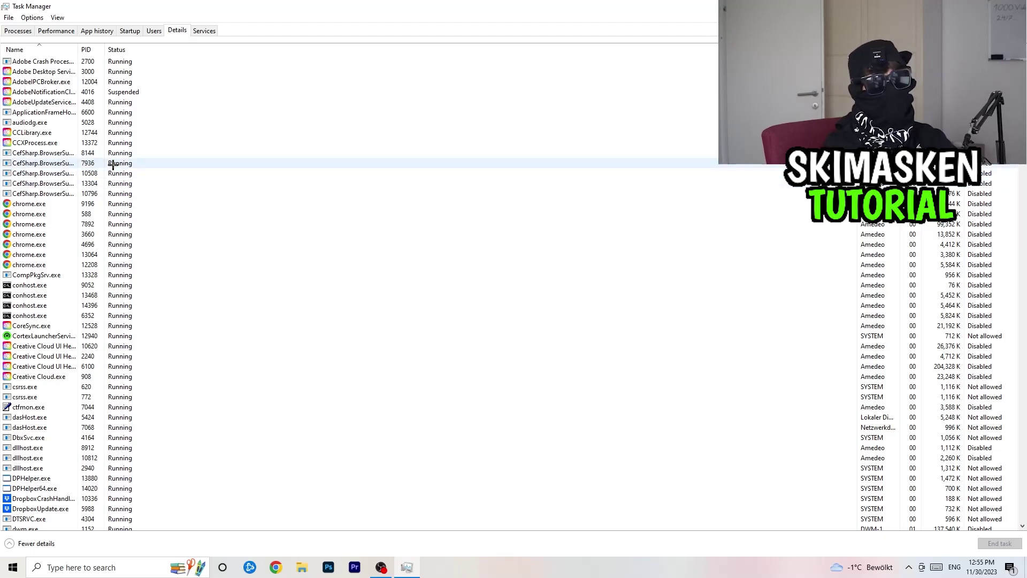
{"action": "right_click", "coordinate": [43, 248]}
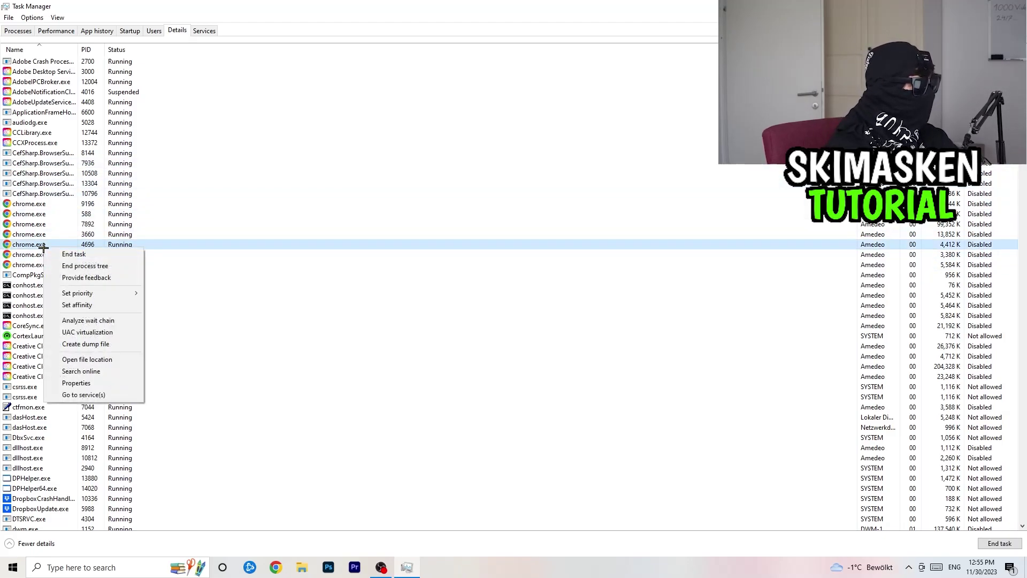
{"action": "right_click", "coordinate": [42, 246]}
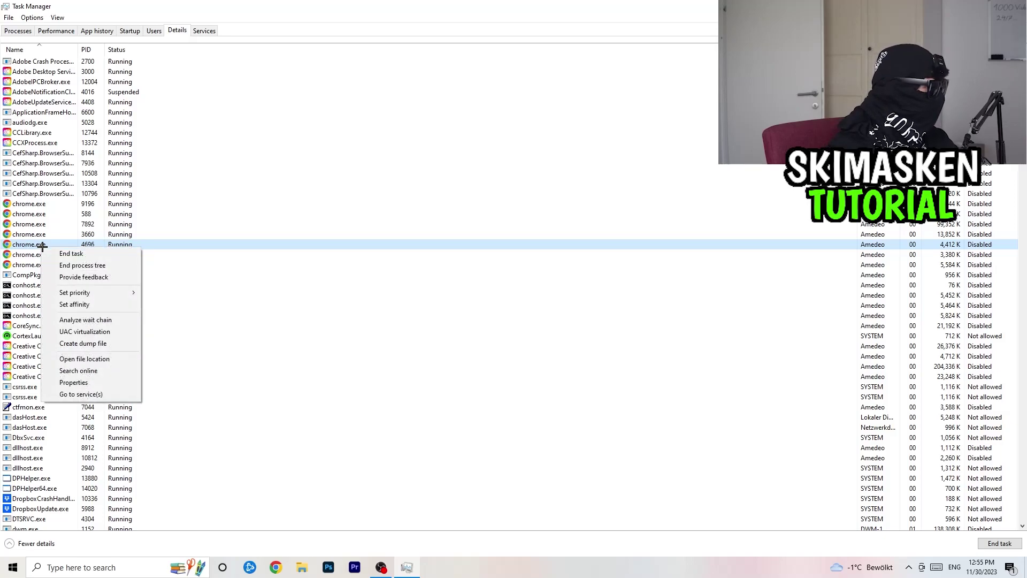
{"action": "mouse_move", "coordinate": [77, 290]}
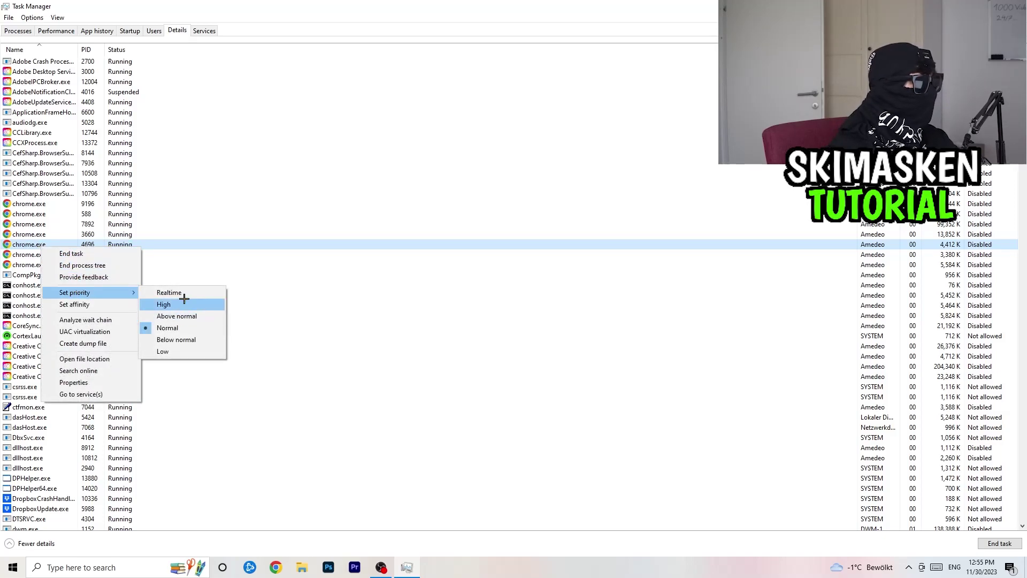
{"action": "left_click", "coordinate": [472, 50]}
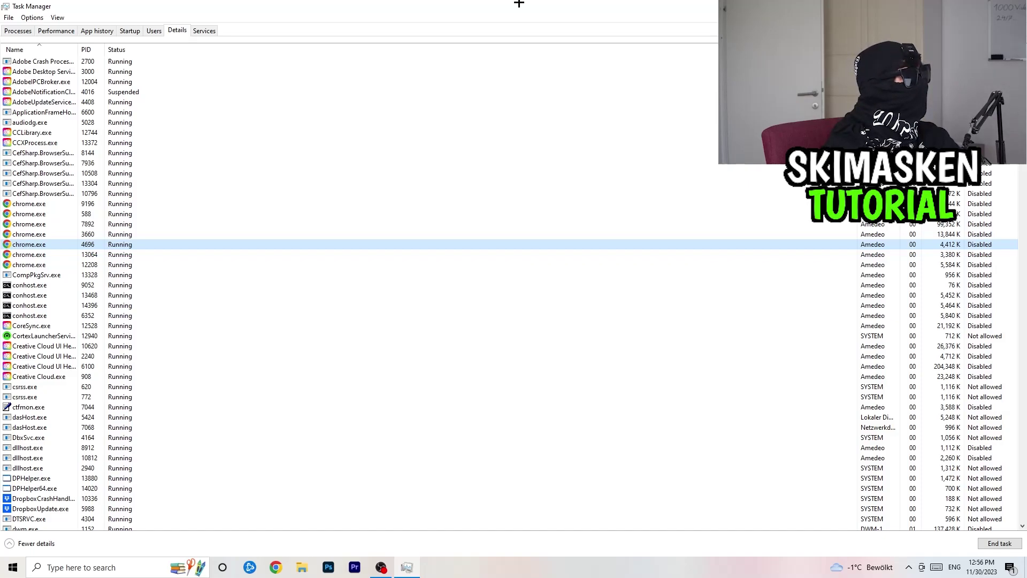
{"action": "key", "text": "alt+F4"}
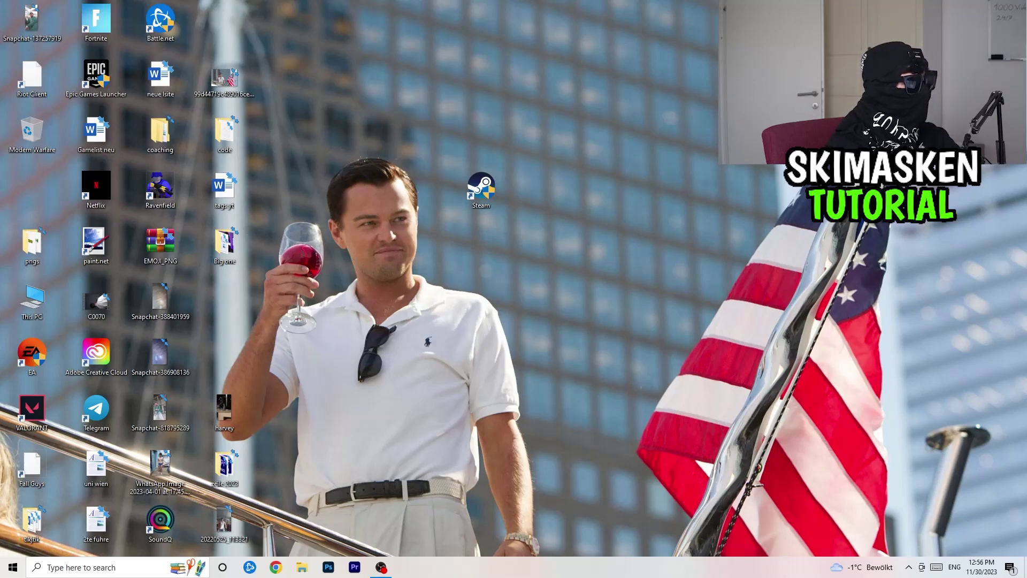
Open Windows Settings and go to the Game Bar page of the gaming settings.
{"action": "right_click", "coordinate": [513, 417]}
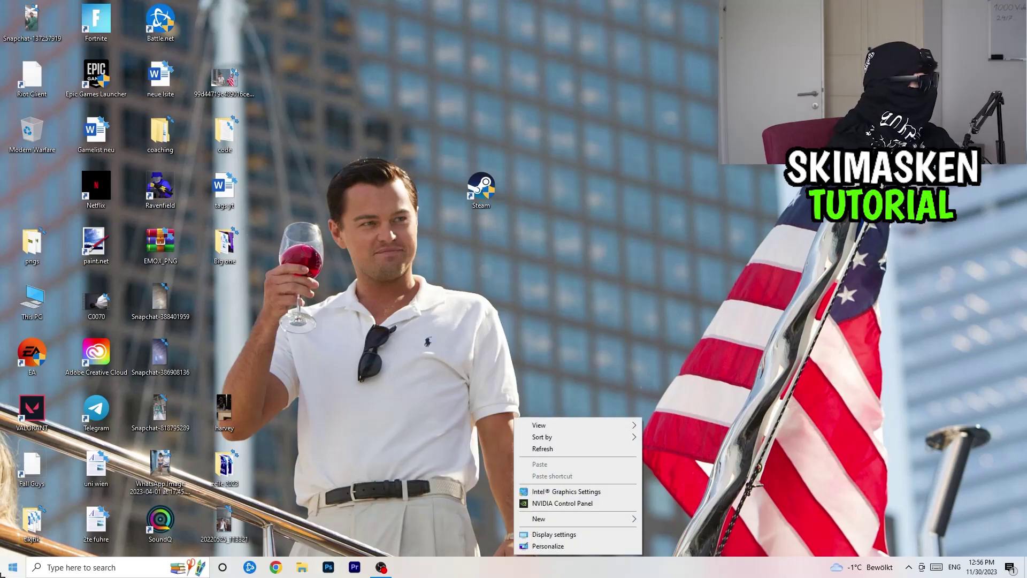
{"action": "left_click", "coordinate": [10, 568]}
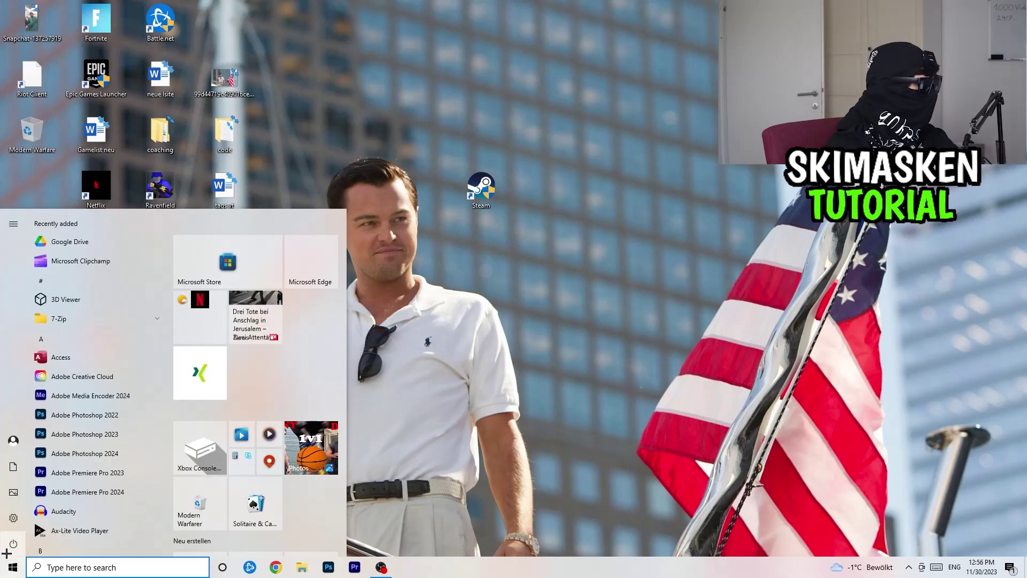
{"action": "left_click", "coordinate": [19, 516]}
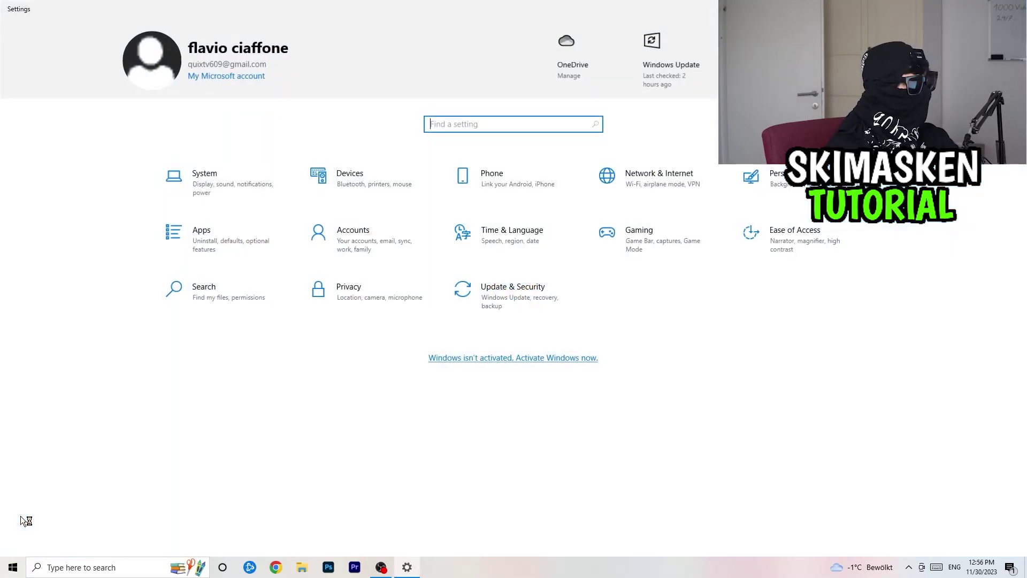
{"action": "left_click", "coordinate": [610, 233]}
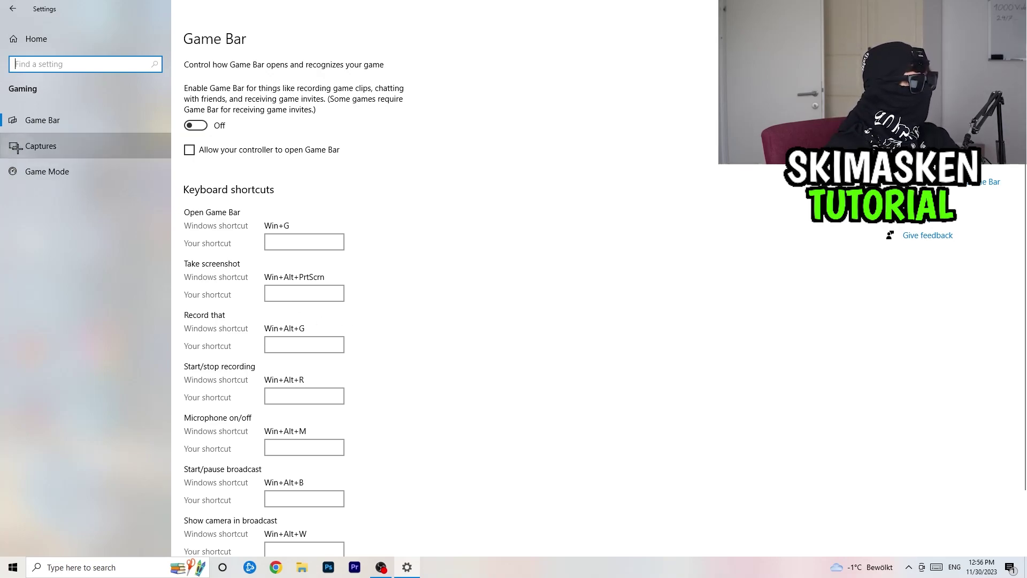
Check the background recording, audio and video options for game captures, and the Game Mode setting.
{"action": "left_click", "coordinate": [41, 145]}
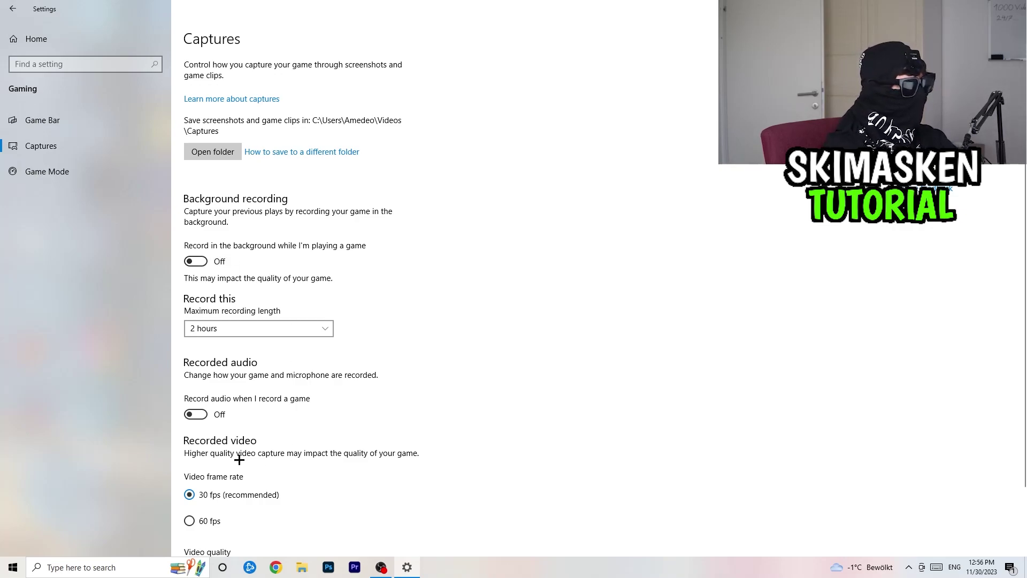
{"action": "scroll", "coordinate": [224, 427], "scroll_direction": "down", "scroll_amount": 2}
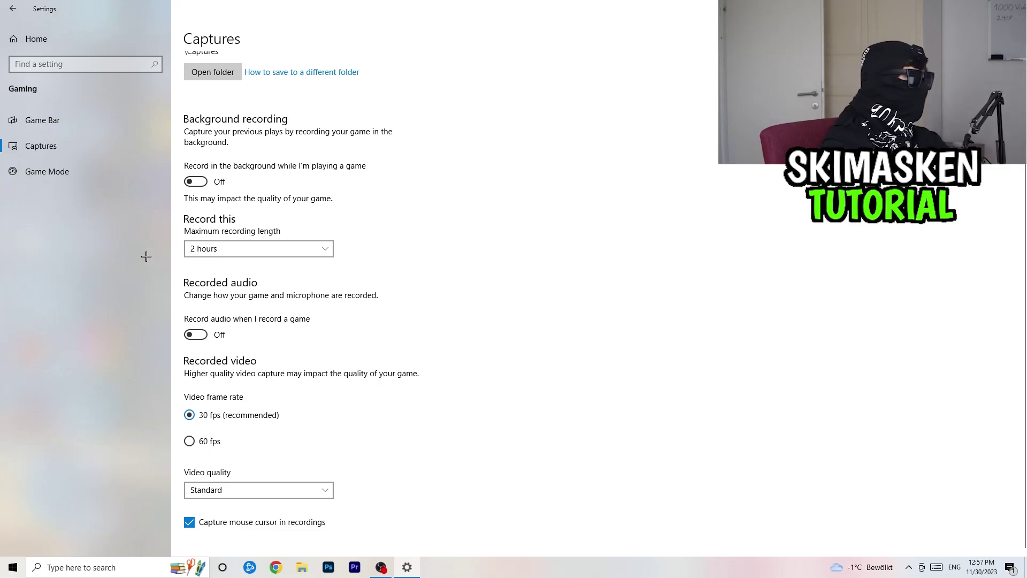
{"action": "left_click", "coordinate": [92, 177]}
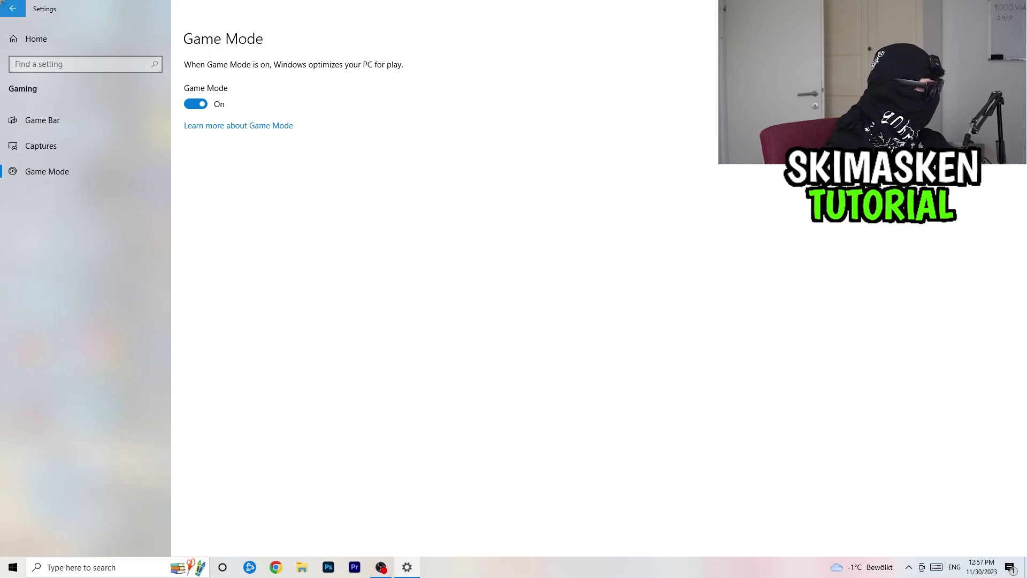
Review the scaling and display resolution choices in the system display settings without changing them.
{"action": "left_click", "coordinate": [12, 8]}
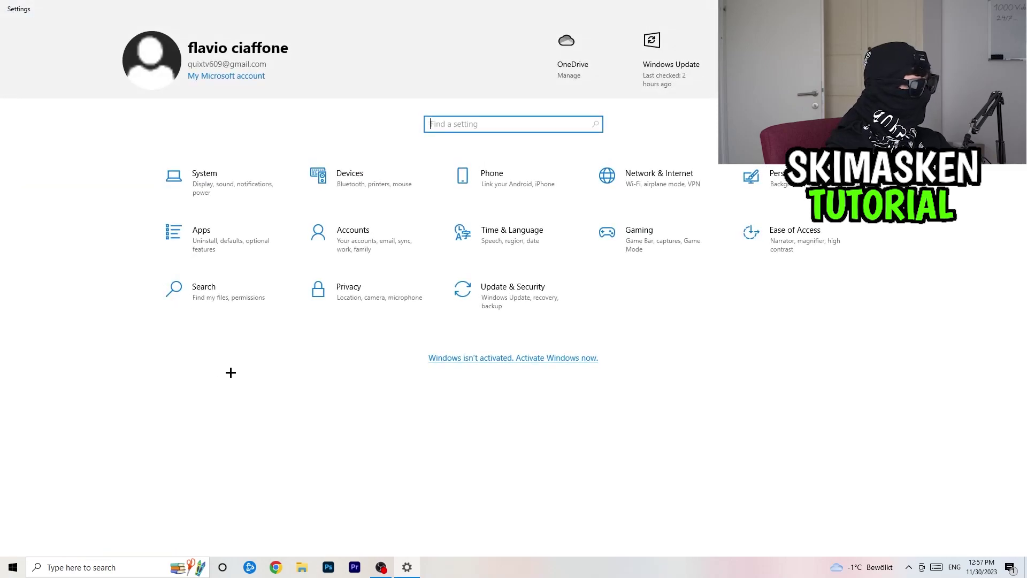
{"action": "left_click", "coordinate": [203, 190]}
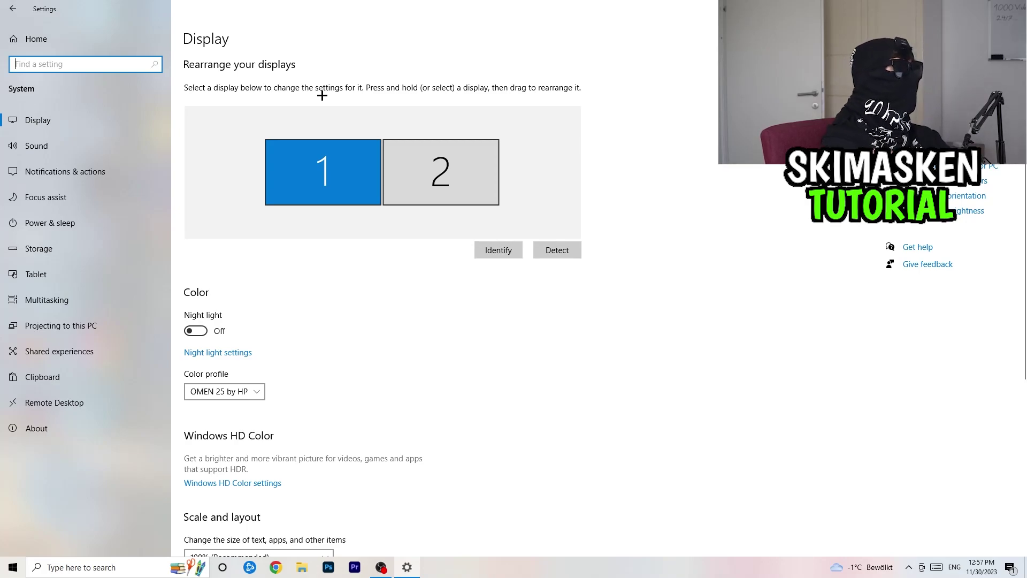
{"action": "scroll", "coordinate": [399, 150], "scroll_direction": "down", "scroll_amount": 5}
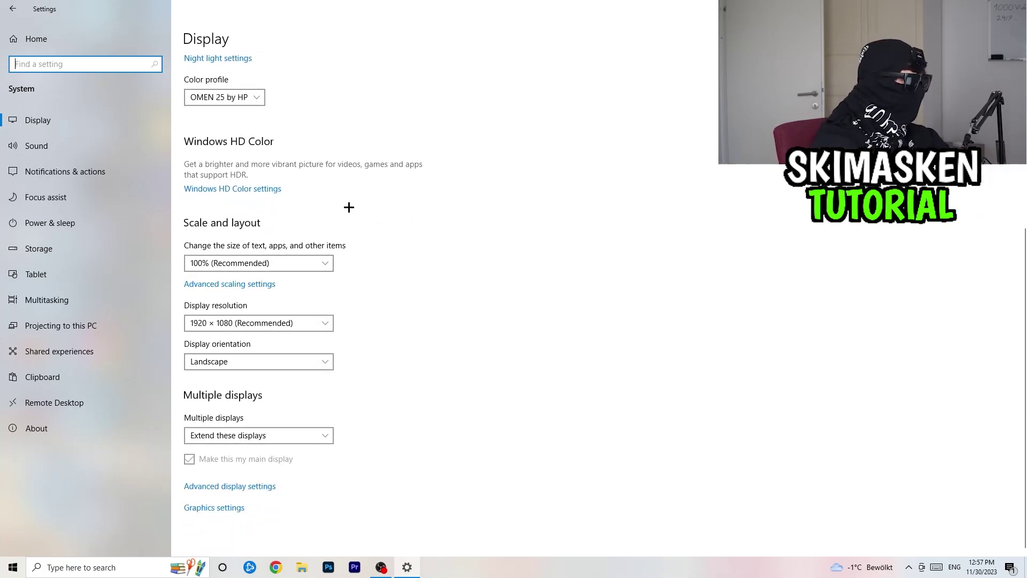
{"action": "left_click", "coordinate": [294, 266]}
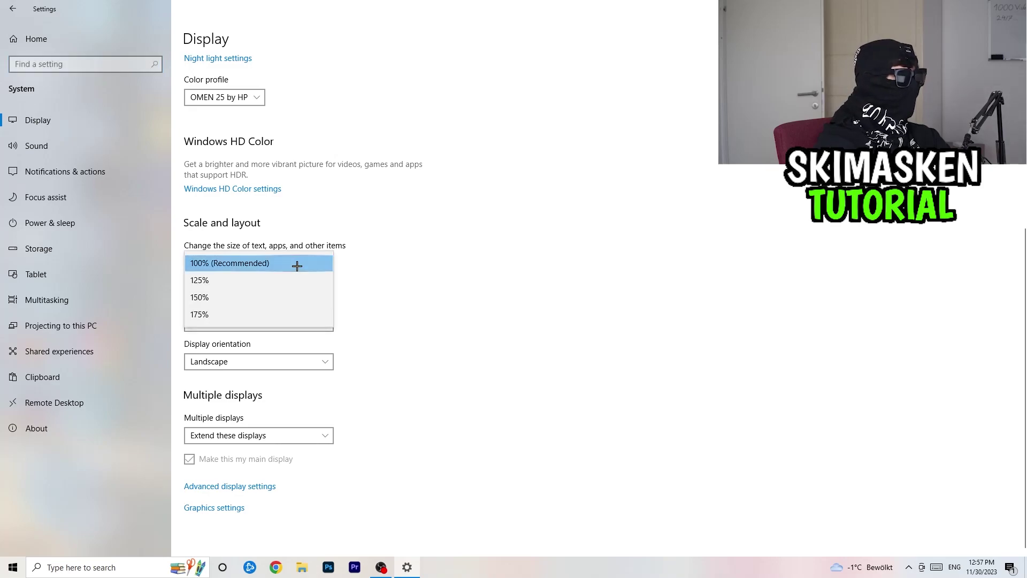
{"action": "left_click", "coordinate": [703, 409]}
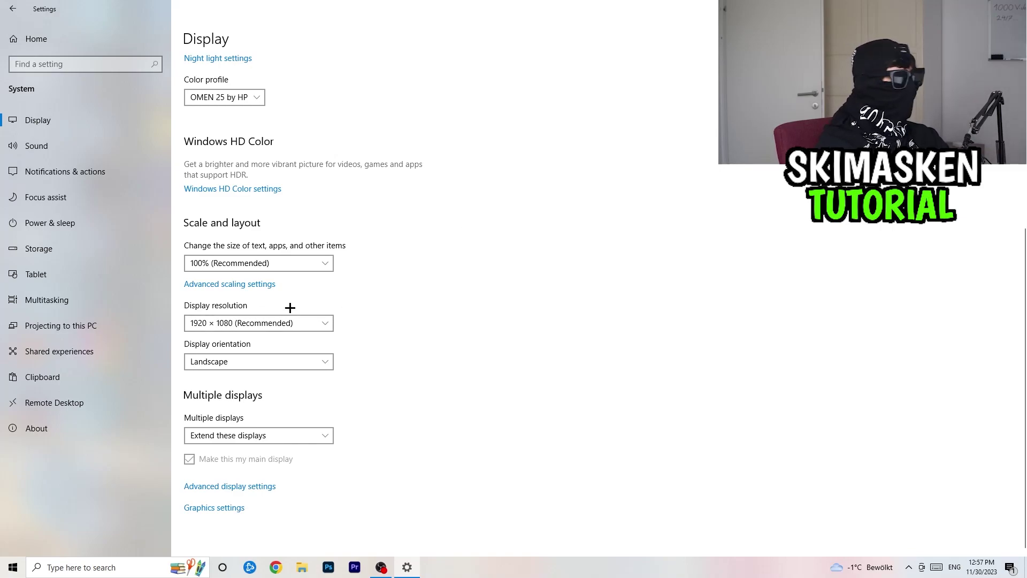
{"action": "left_click", "coordinate": [289, 324]}
{"action": "left_click", "coordinate": [497, 268]}
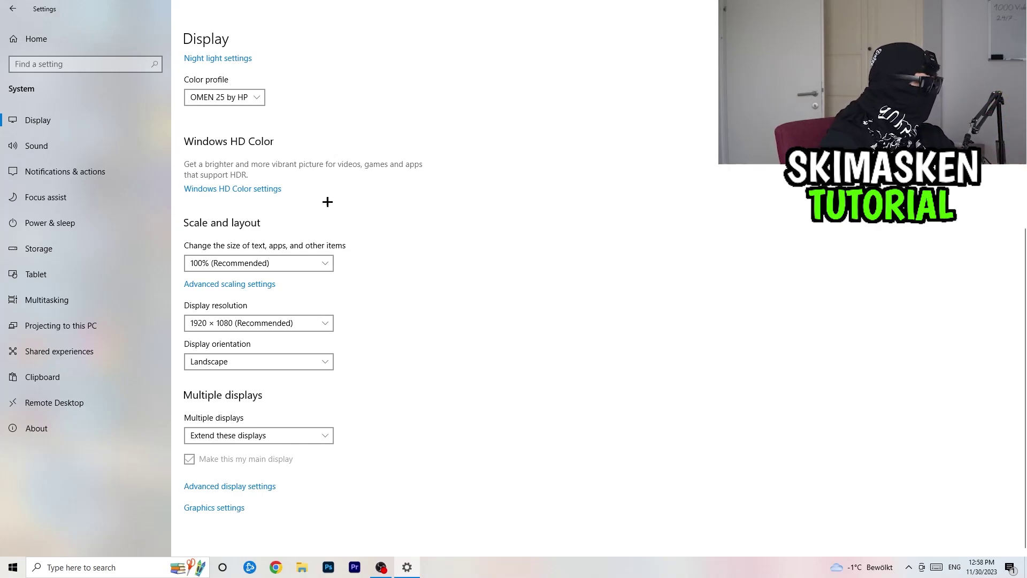
Review the available power plans, including the additional ones, in the Power Options reached from the power and sleep settings, and close them.
{"action": "left_click", "coordinate": [64, 223]}
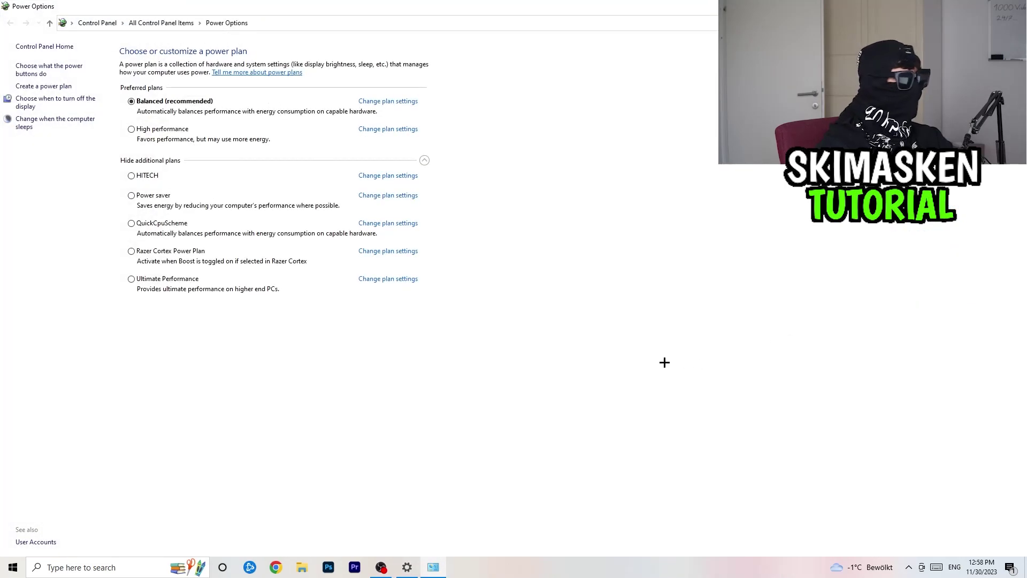
{"action": "left_click", "coordinate": [424, 161]}
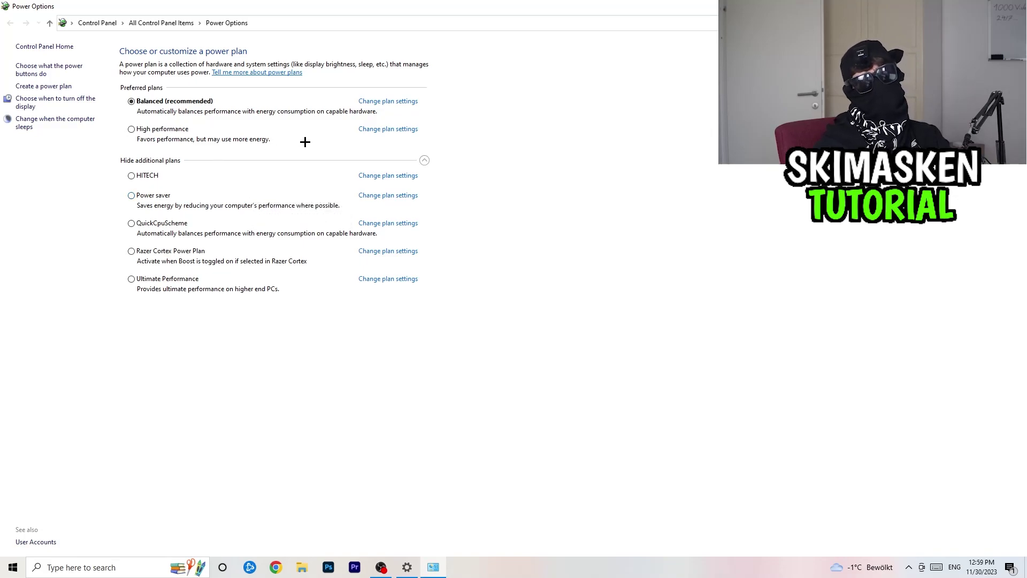
{"action": "key", "text": "alt+F4"}
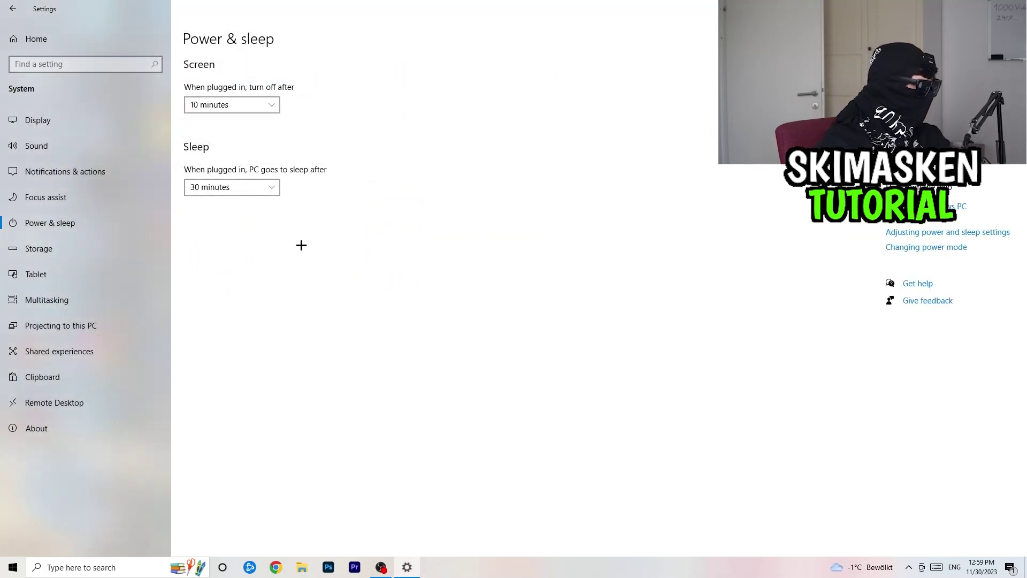
Open the Storage Sense configuration from the storage settings and check the recycle bin deletion period, leaving it at 14 days.
{"action": "left_click", "coordinate": [121, 248]}
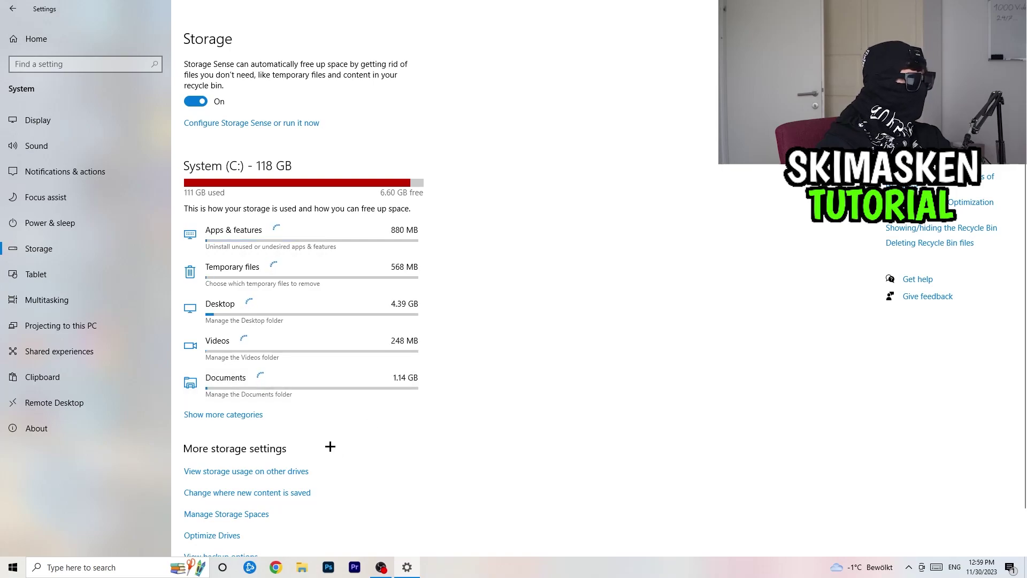
{"action": "left_click", "coordinate": [264, 126]}
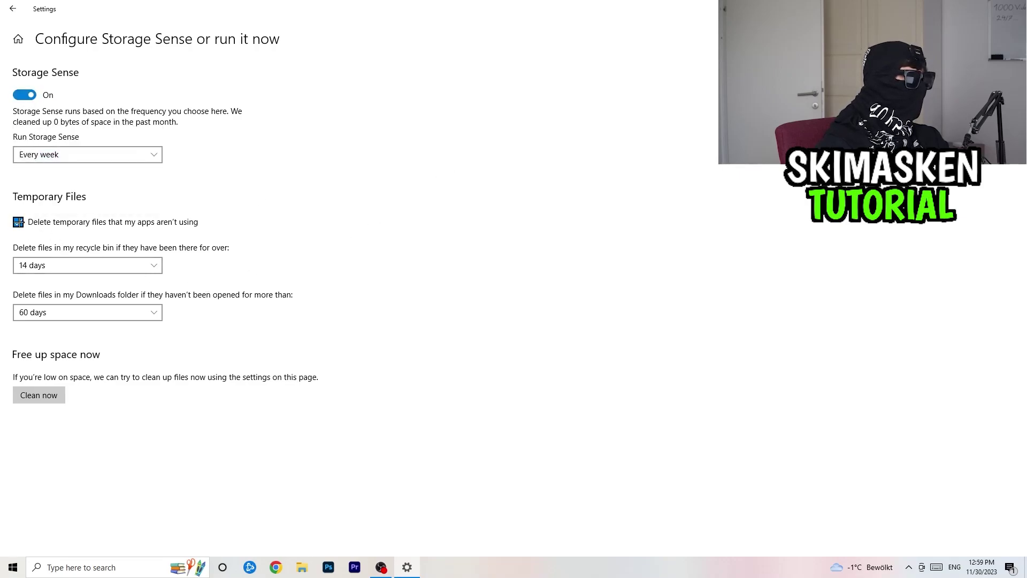
{"action": "left_click", "coordinate": [93, 265]}
{"action": "left_click", "coordinate": [93, 266]}
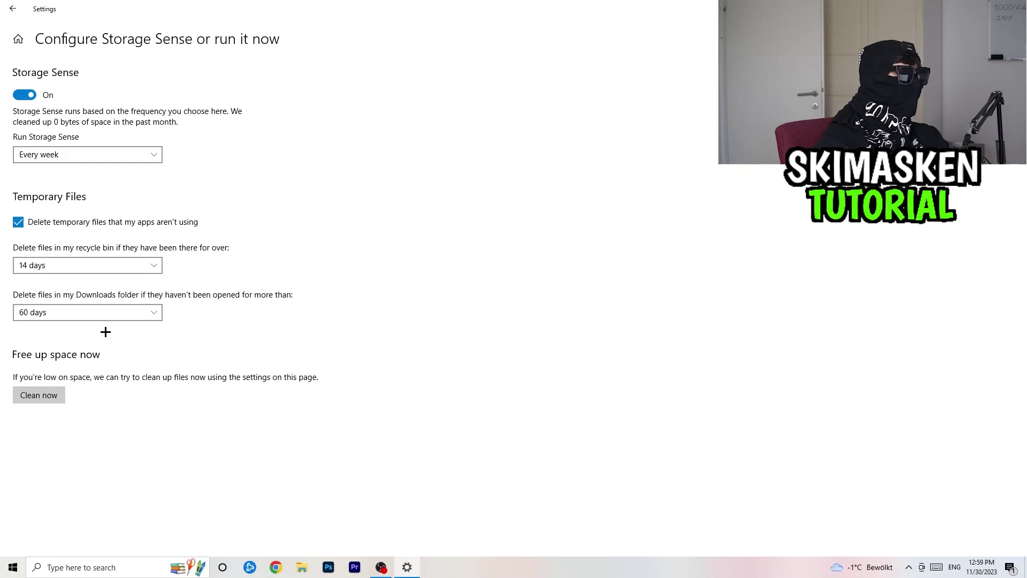
Return to the Settings home, check the Windows Update page under Update & Security, and close Settings.
{"action": "left_click", "coordinate": [13, 13]}
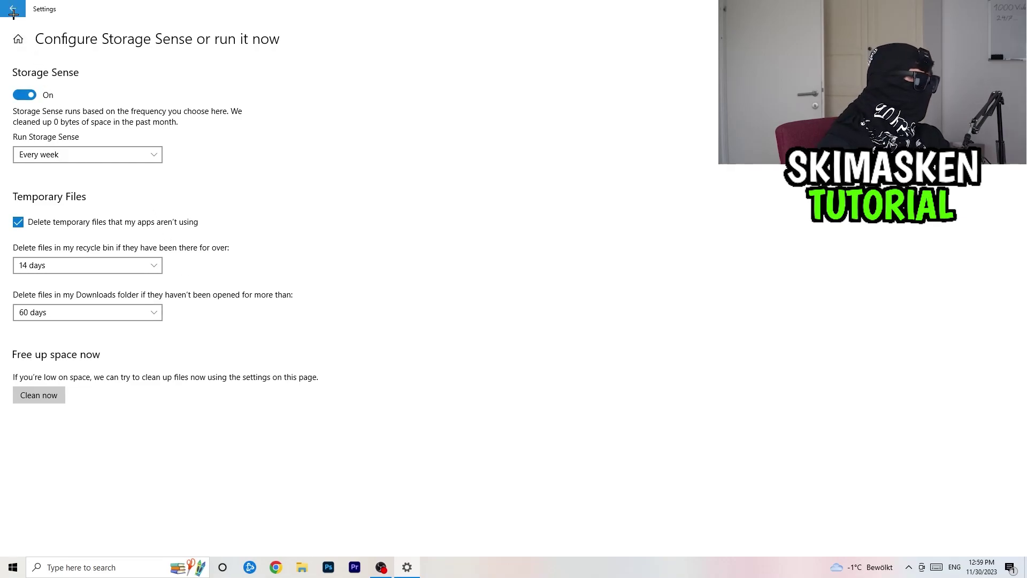
{"action": "left_click", "coordinate": [13, 14]}
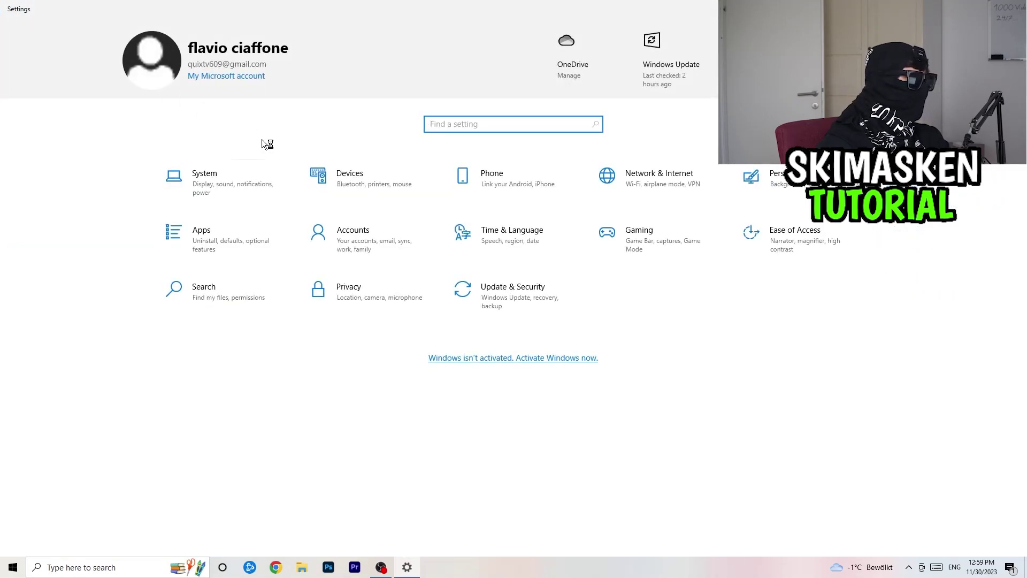
{"action": "left_click", "coordinate": [510, 289]}
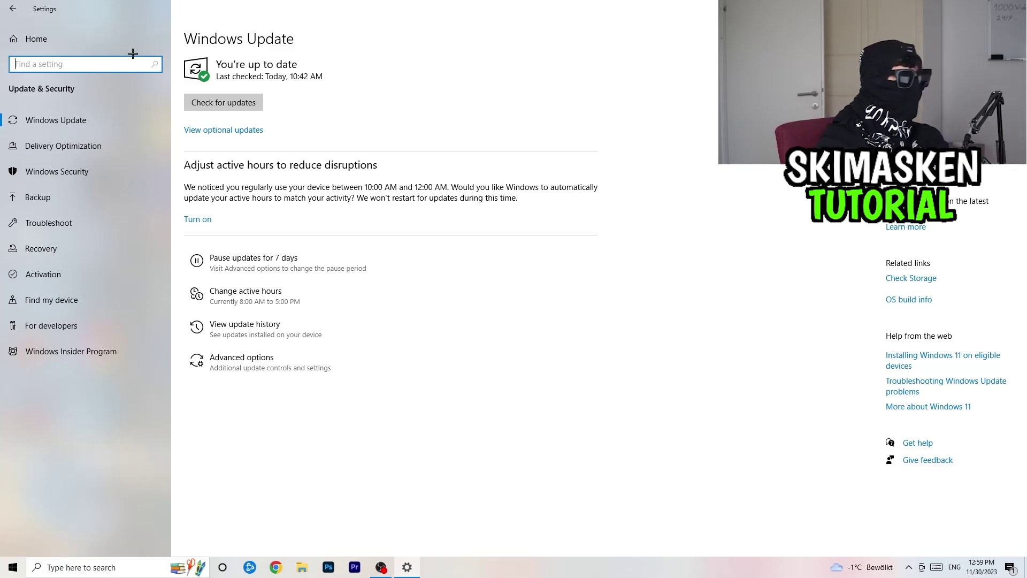
{"action": "left_click", "coordinate": [1015, 8]}
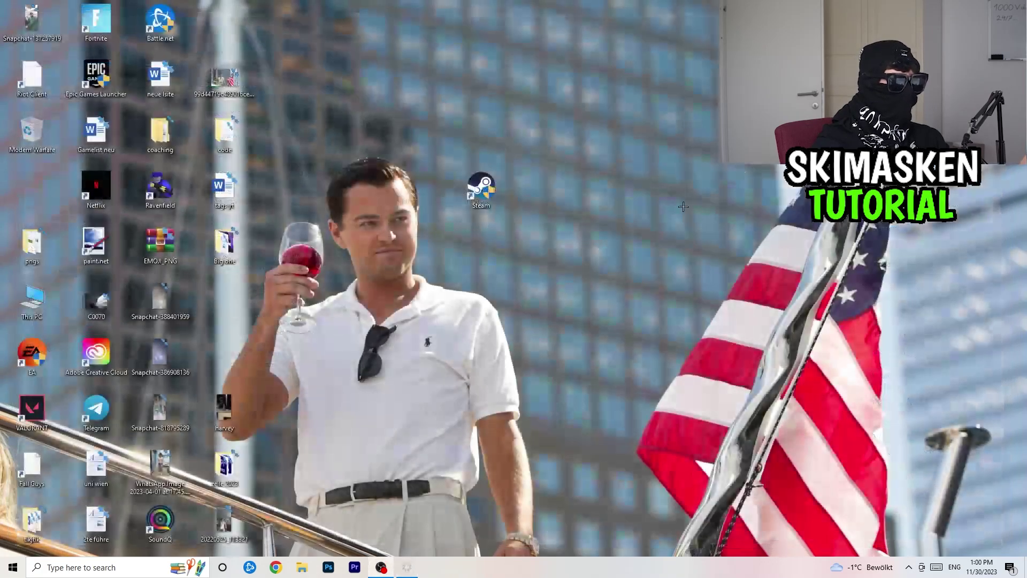